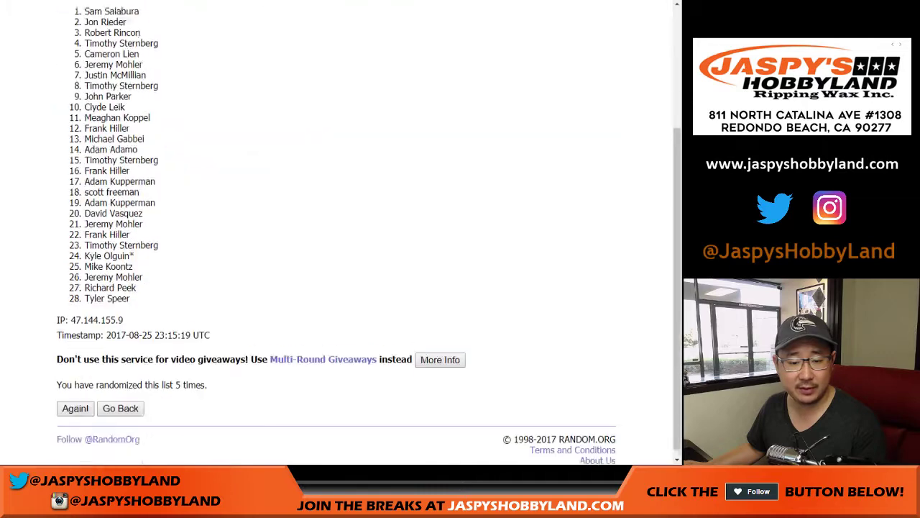
Step: Re-randomize the list of participant names until it has been randomized eight times
{"action": "left_click", "coordinate": [75, 400]}
{"action": "key", "text": "F5"}
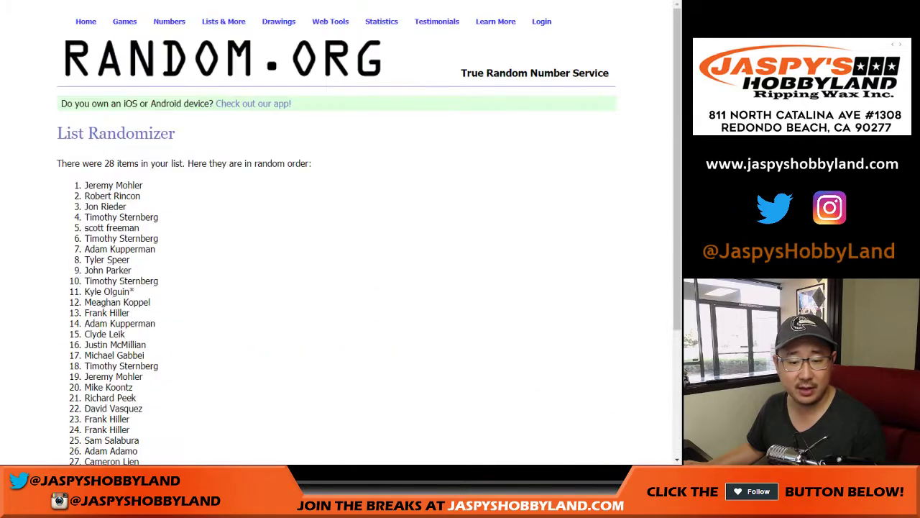
{"action": "key", "text": "F5"}
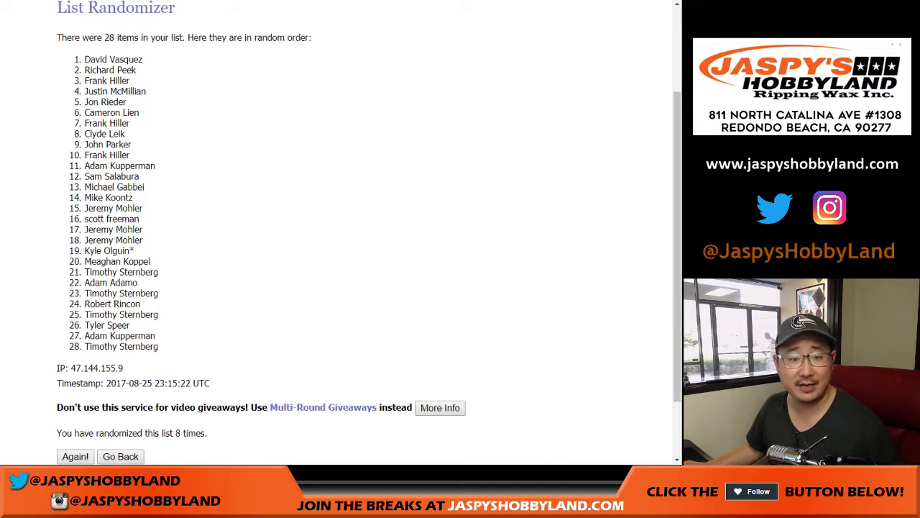
Step: Copy the 28 randomized participant names and paste them into column A of the Google Sheets spreadsheet, starting at A1
{"action": "left_click_drag", "start_coordinate": [84, 59], "coordinate": [158, 347]}
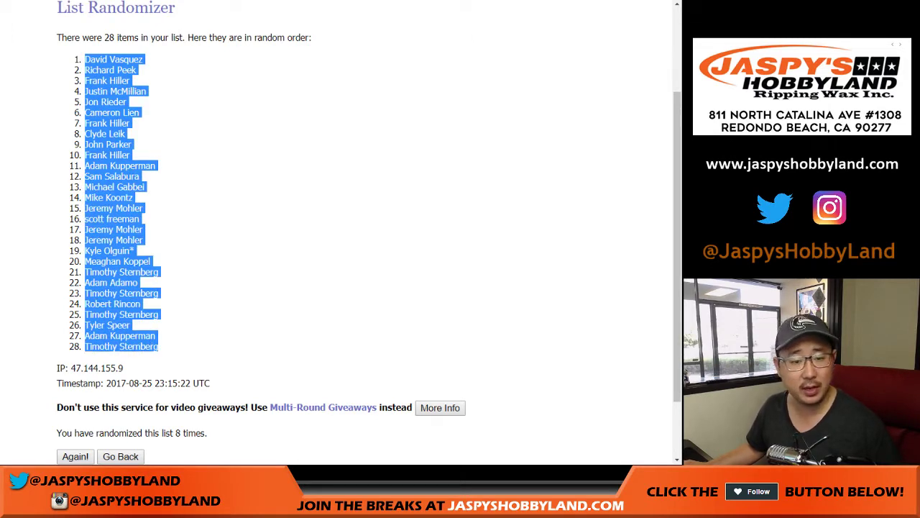
{"action": "key", "text": "ctrl+Tab"}
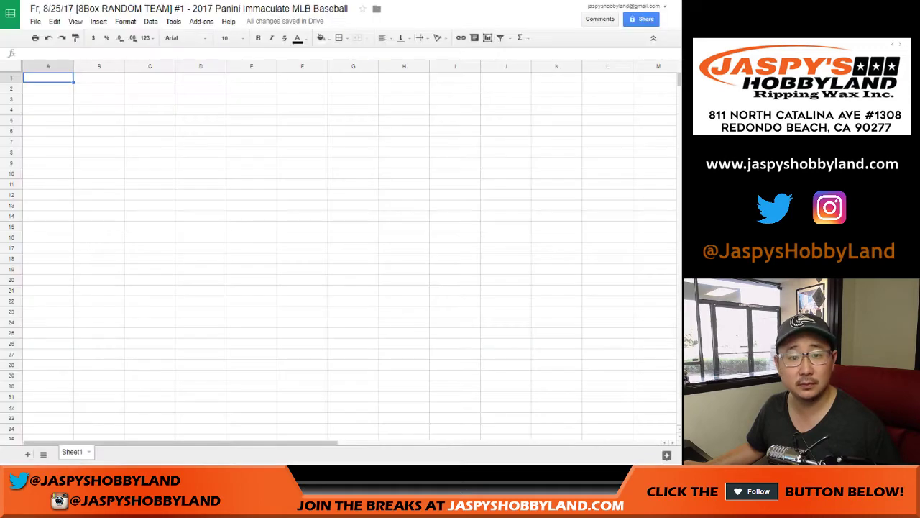
{"action": "right_click", "coordinate": [55, 79]}
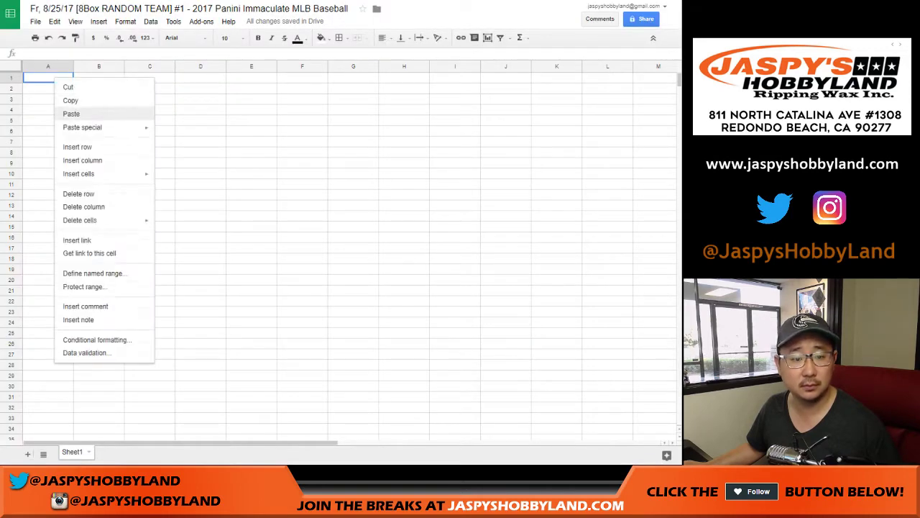
{"action": "left_click", "coordinate": [71, 113]}
Step: Switch to the RANDOM.ORG List Randomizer holding the MLB team list and randomize it
{"action": "key", "text": "ctrl+Tab"}
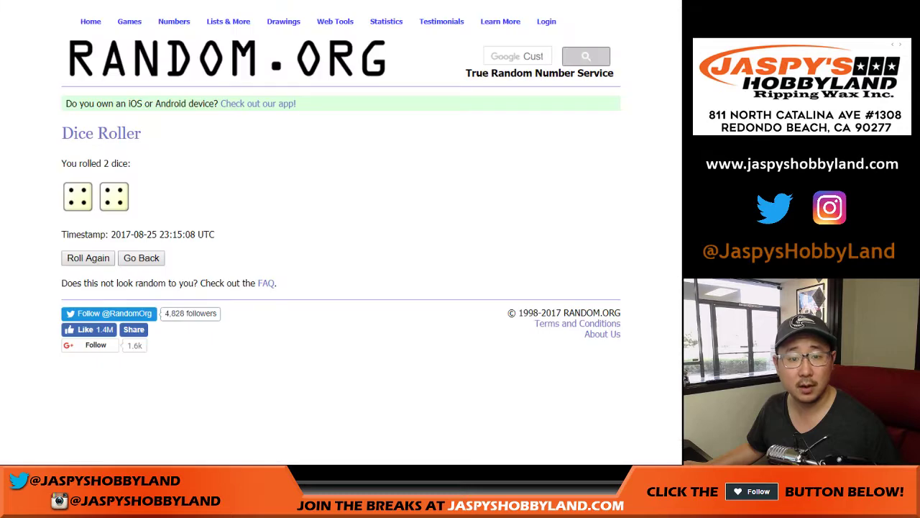
{"action": "key", "text": "ctrl+Tab"}
{"action": "scroll", "coordinate": [369, 234], "scroll_direction": "down", "scroll_amount": 2}
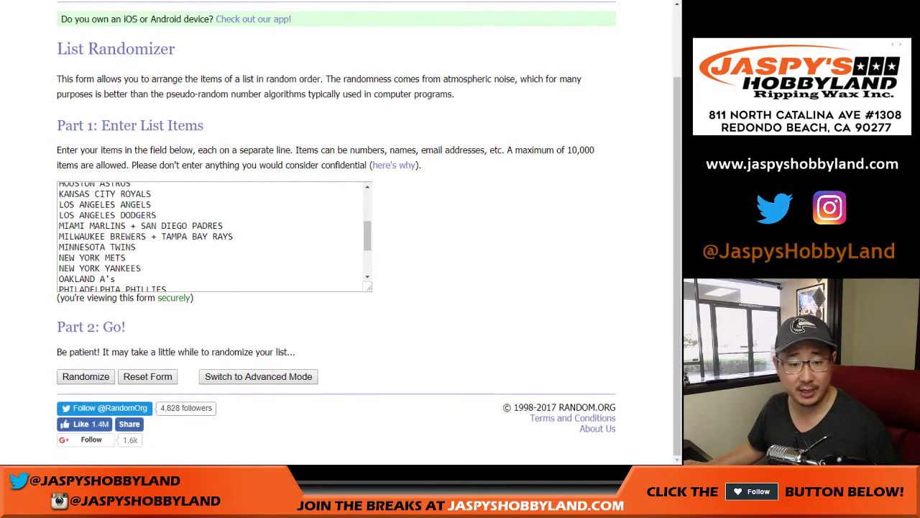
{"action": "left_click", "coordinate": [85, 376]}
{"action": "scroll", "coordinate": [368, 234], "scroll_direction": "down", "scroll_amount": 3}
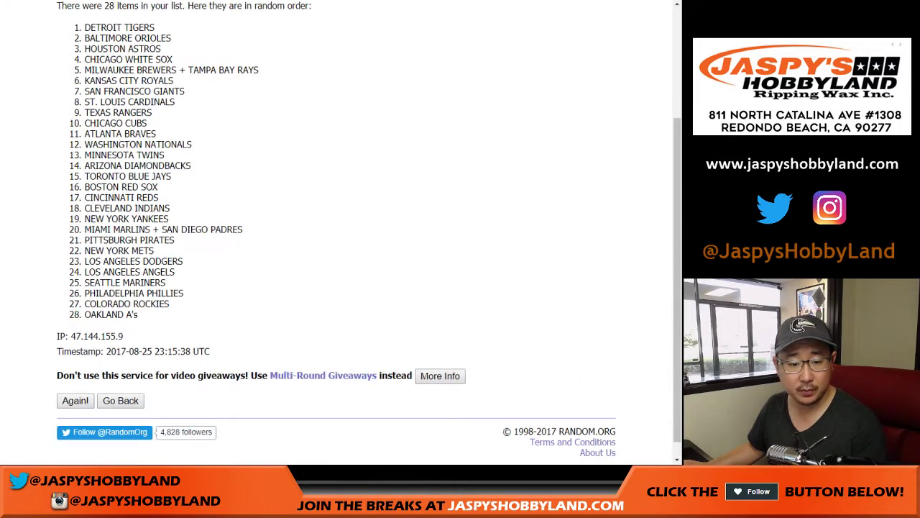
Step: Re-randomize the MLB team list seven more times, for eight randomizations in total
{"action": "left_click", "coordinate": [75, 400]}
{"action": "scroll", "coordinate": [337, 230], "scroll_direction": "down", "scroll_amount": 5}
{"action": "left_click", "coordinate": [74, 401]}
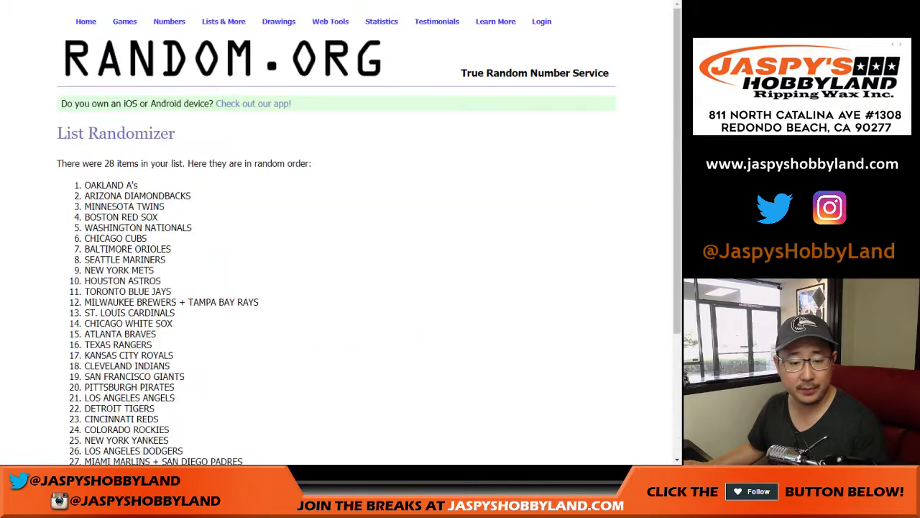
{"action": "scroll", "coordinate": [338, 230], "scroll_direction": "down", "scroll_amount": 5}
{"action": "left_click", "coordinate": [74, 401]}
{"action": "scroll", "coordinate": [338, 230], "scroll_direction": "down", "scroll_amount": 5}
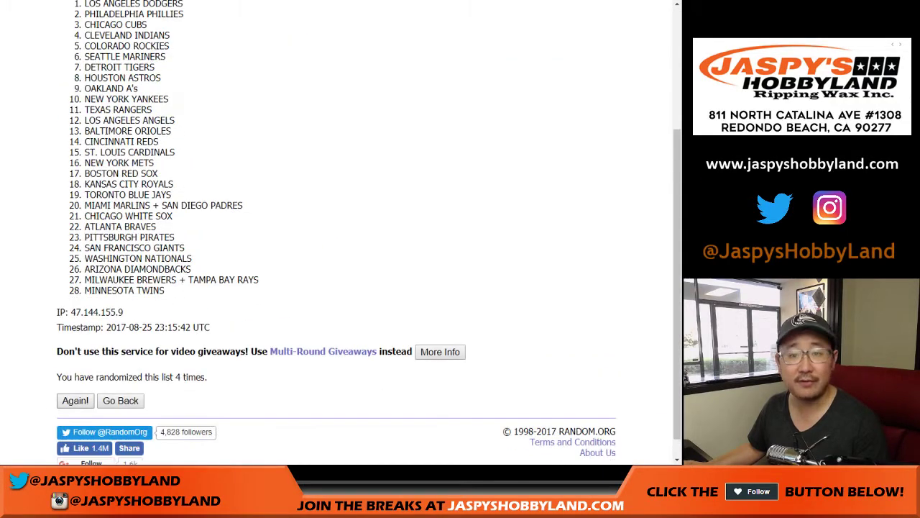
{"action": "left_click", "coordinate": [75, 400]}
{"action": "scroll", "coordinate": [338, 230], "scroll_direction": "down", "scroll_amount": 4}
{"action": "left_click", "coordinate": [75, 401]}
{"action": "scroll", "coordinate": [337, 230], "scroll_direction": "down", "scroll_amount": 4}
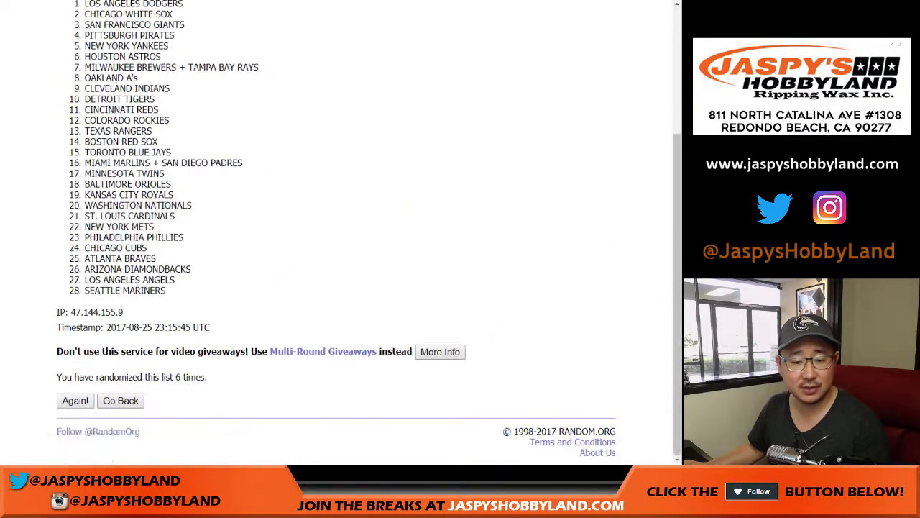
{"action": "left_click", "coordinate": [75, 400]}
{"action": "scroll", "coordinate": [338, 230], "scroll_direction": "down", "scroll_amount": 5}
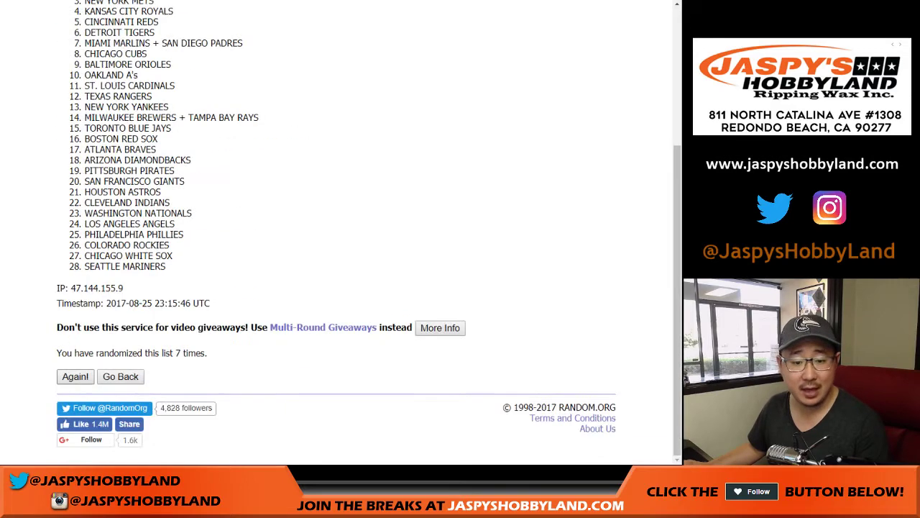
{"action": "left_click", "coordinate": [74, 376]}
{"action": "scroll", "coordinate": [338, 230], "scroll_direction": "down", "scroll_amount": 5}
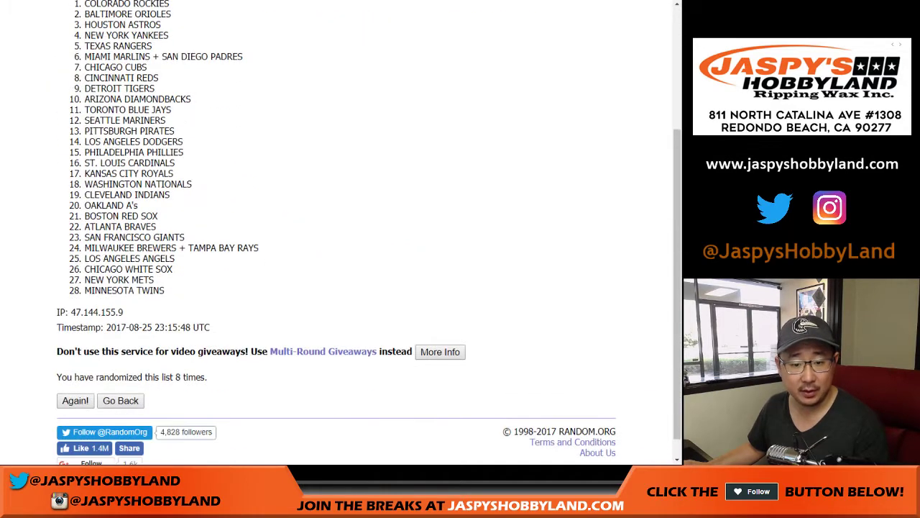
Step: Copy the 28 randomized teams and paste them into column B of the spreadsheet beside the names, starting at B1
{"action": "scroll", "coordinate": [338, 230], "scroll_direction": "up", "scroll_amount": 1}
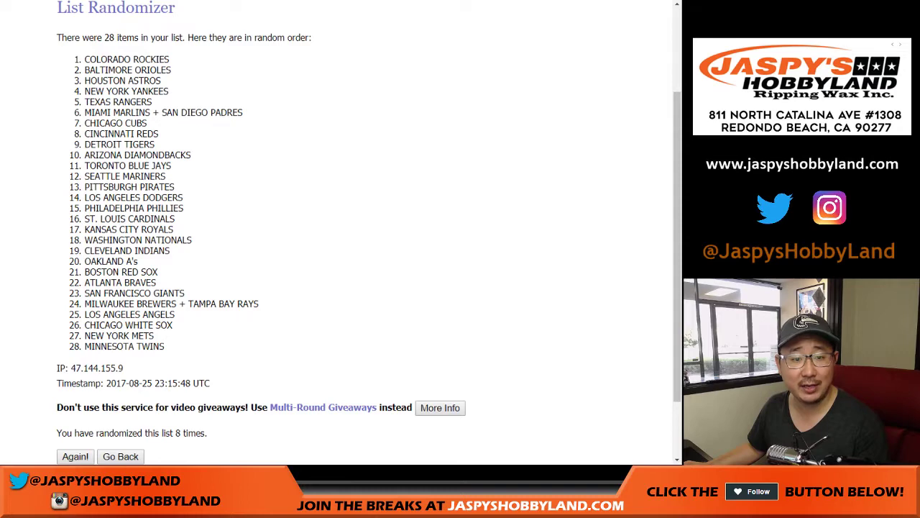
{"action": "left_click_drag", "start_coordinate": [85, 59], "coordinate": [165, 345]}
{"action": "key", "text": "ctrl+c"}
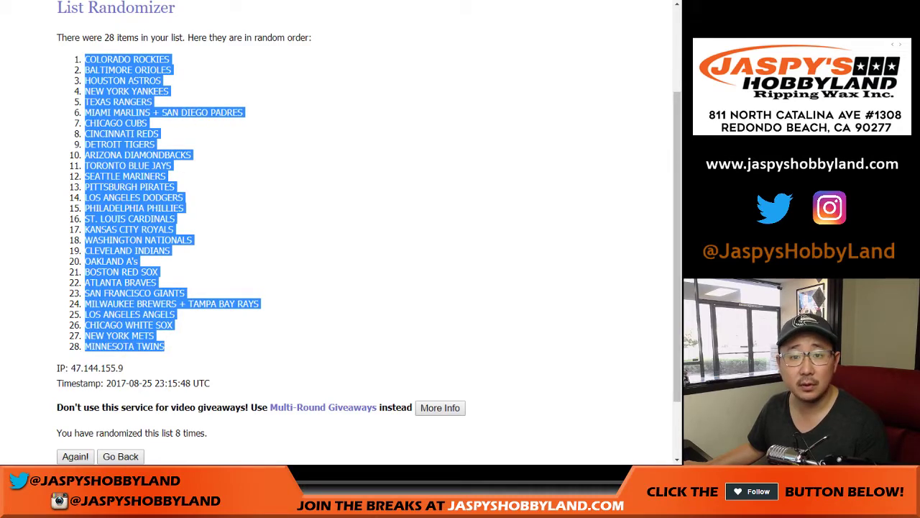
{"action": "key", "text": "alt+Tab"}
{"action": "left_click", "coordinate": [99, 77]}
{"action": "right_click", "coordinate": [109, 76]}
{"action": "left_click", "coordinate": [123, 113]}
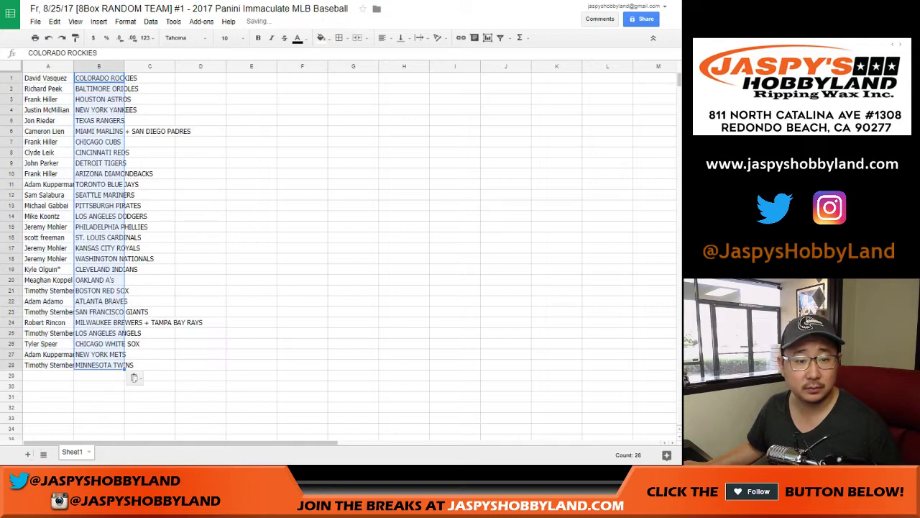
Step: Format all cells of the sheet in the Raleway font at size 14
{"action": "key", "text": "ctrl+a"}
{"action": "left_click", "coordinate": [186, 38]}
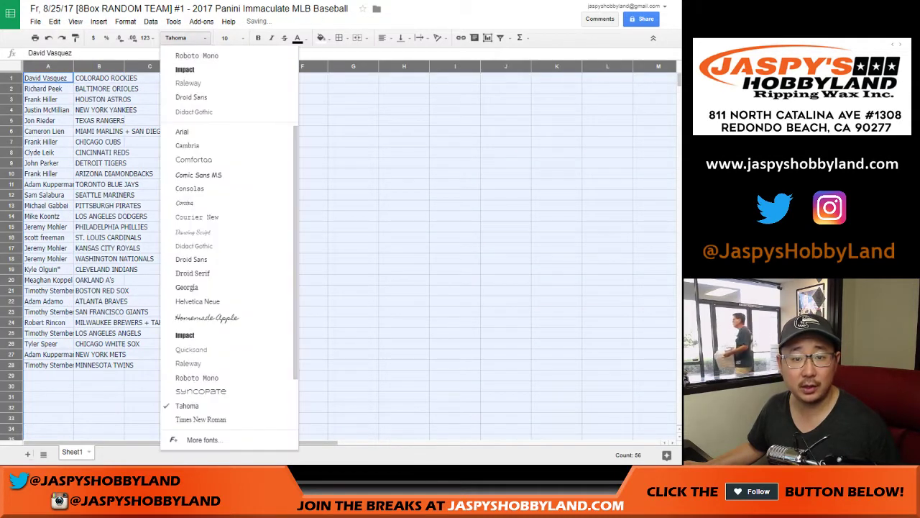
{"action": "left_click", "coordinate": [188, 83]}
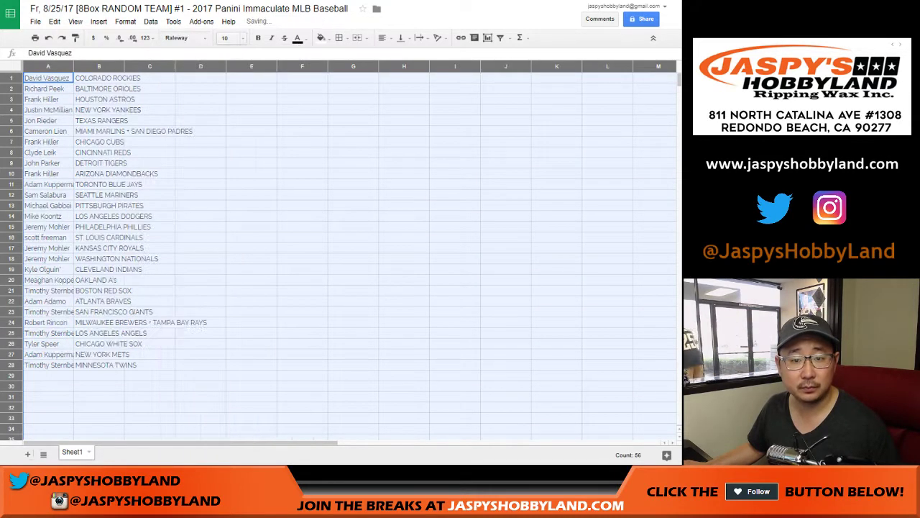
{"action": "left_click", "coordinate": [229, 38]}
{"action": "type", "text": "14"}
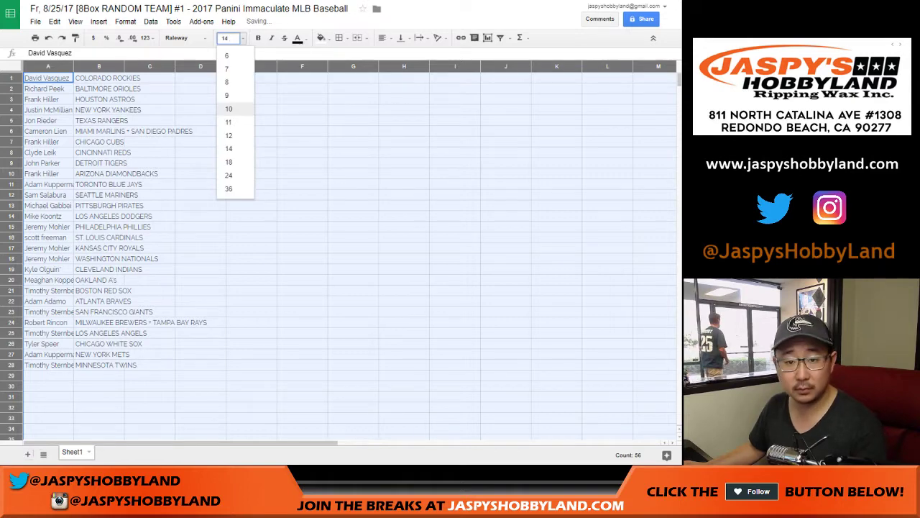
{"action": "key", "text": "Return"}
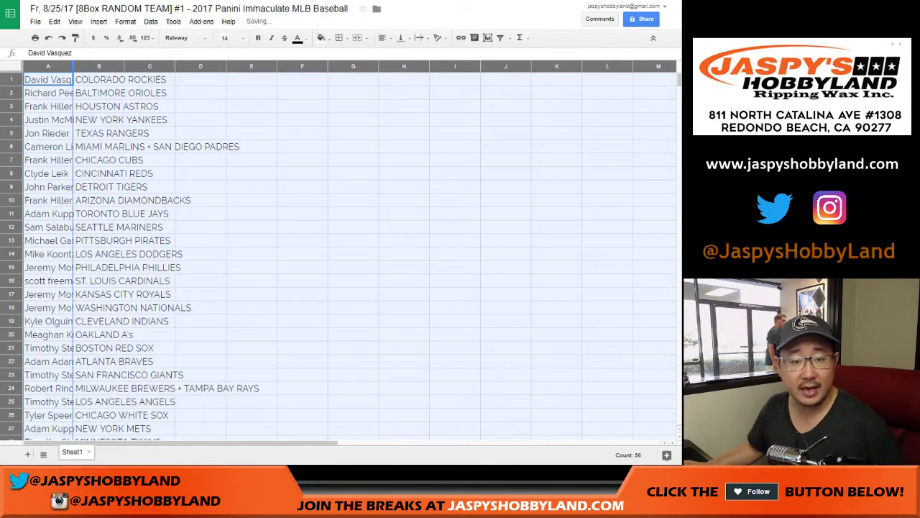
Step: Review the participant and team pairings one row at a time, from row 2 through row 28
{"action": "left_click", "coordinate": [12, 92]}
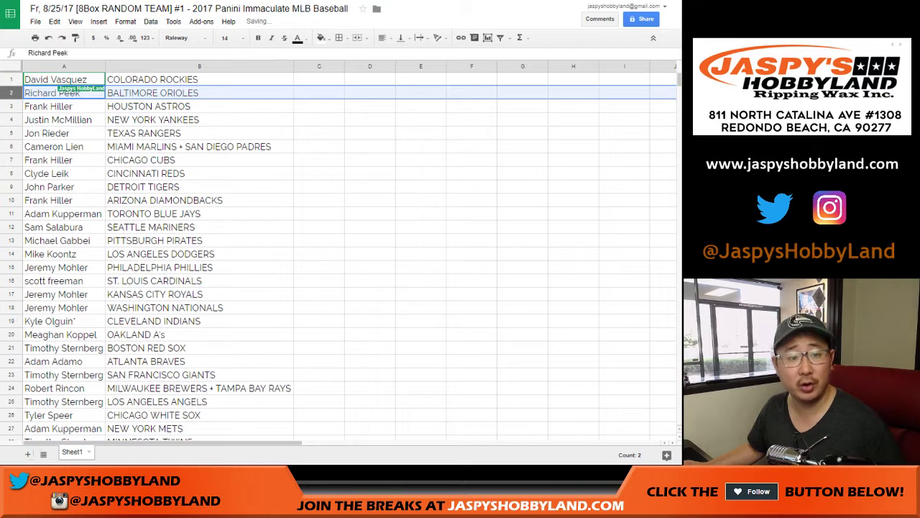
{"action": "left_click", "coordinate": [11, 106]}
{"action": "left_click", "coordinate": [12, 120]}
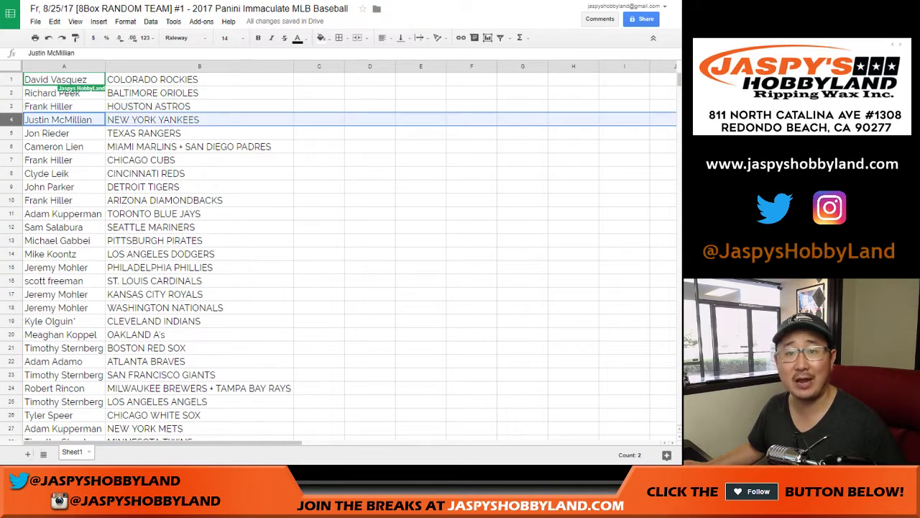
{"action": "left_click", "coordinate": [10, 133]}
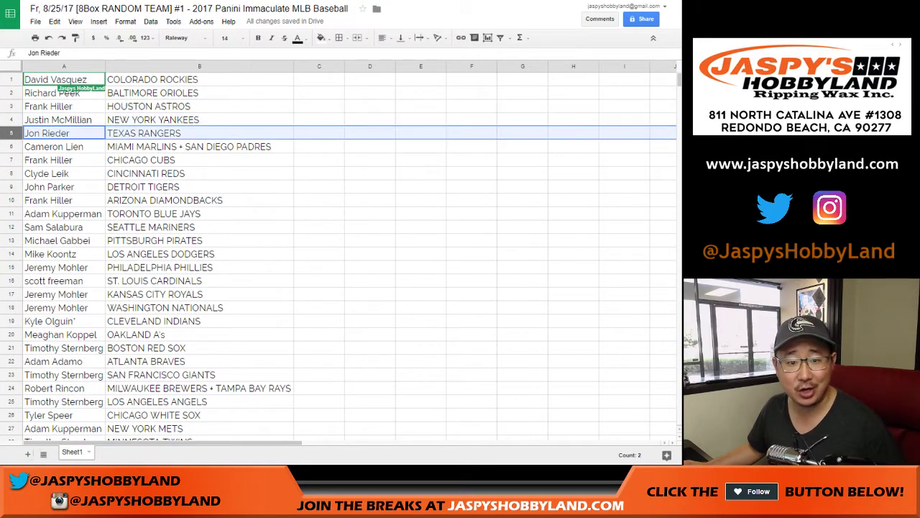
{"action": "left_click", "coordinate": [11, 147]}
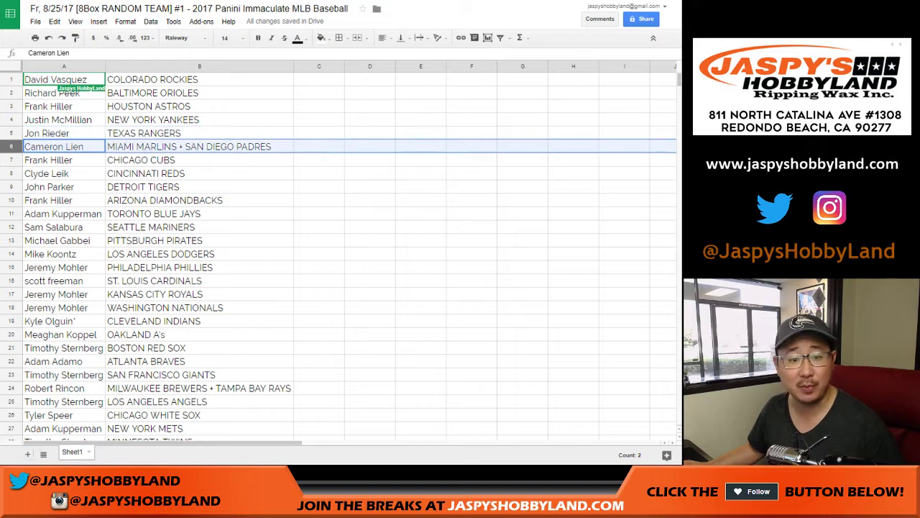
{"action": "left_click", "coordinate": [10, 161]}
{"action": "scroll", "coordinate": [11, 160], "scroll_direction": "down", "scroll_amount": 1}
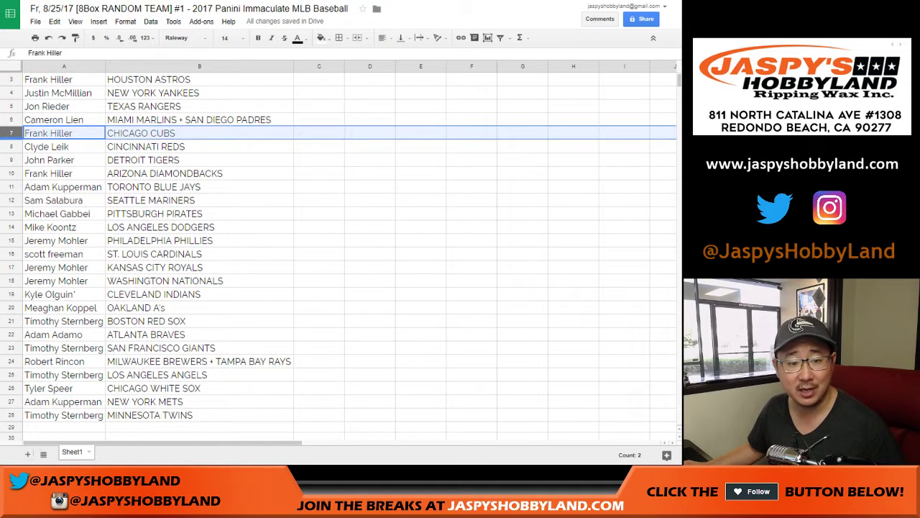
{"action": "left_click", "coordinate": [11, 147]}
{"action": "left_click", "coordinate": [10, 160]}
{"action": "left_click", "coordinate": [10, 173]}
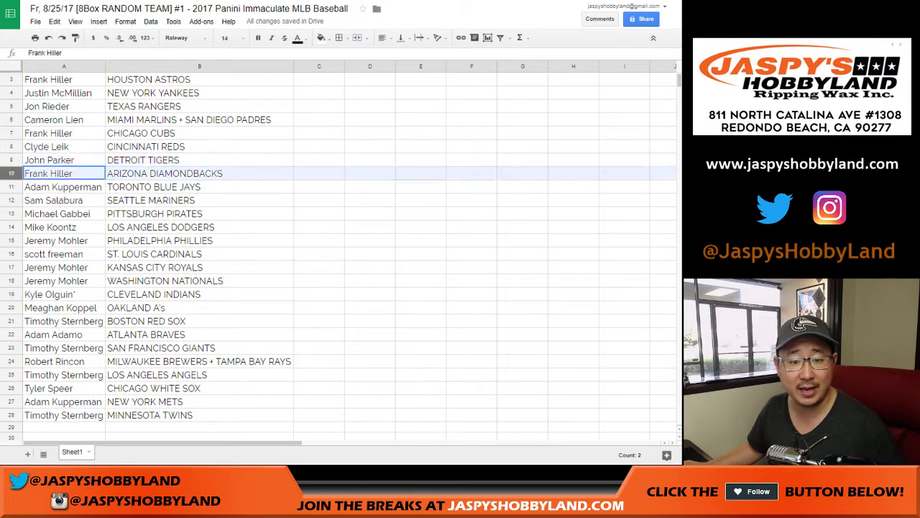
{"action": "left_click", "coordinate": [10, 187]}
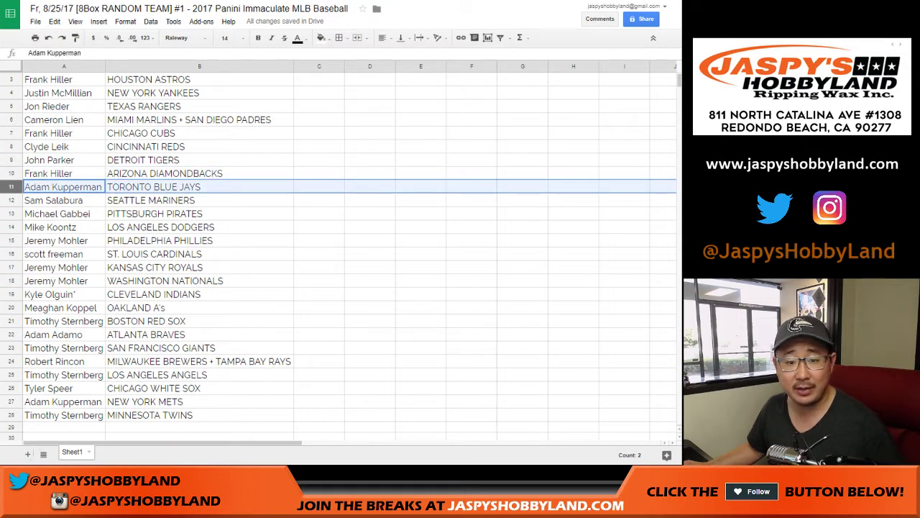
{"action": "left_click", "coordinate": [10, 200]}
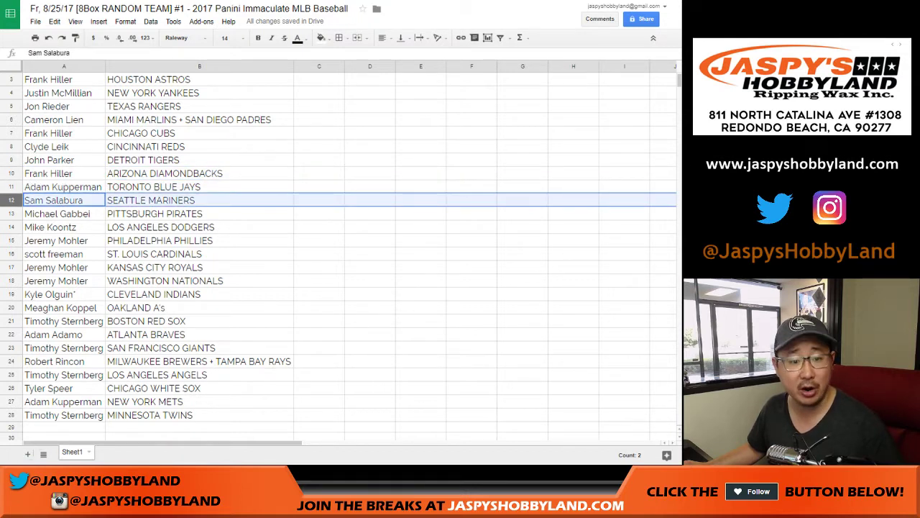
{"action": "left_click", "coordinate": [10, 213]}
{"action": "left_click", "coordinate": [11, 227]}
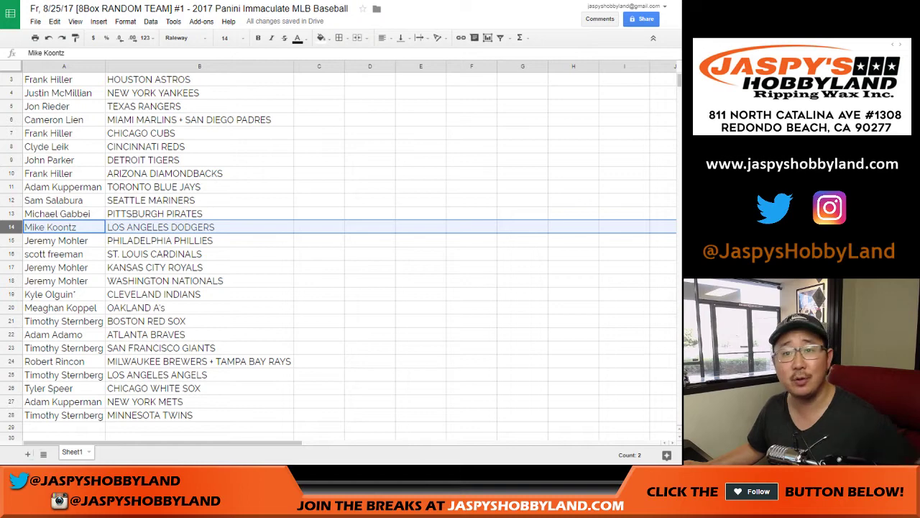
{"action": "left_click", "coordinate": [11, 241]}
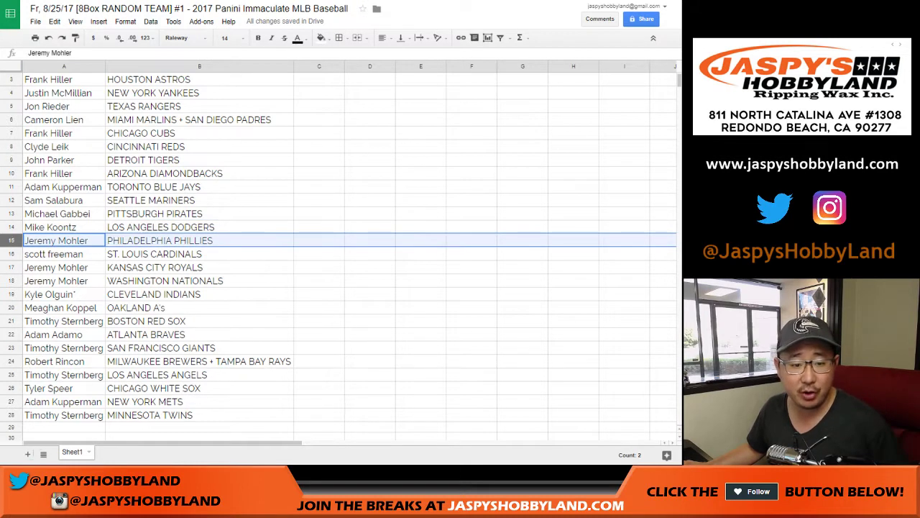
{"action": "scroll", "coordinate": [11, 241], "scroll_direction": "down", "scroll_amount": 1}
{"action": "left_click", "coordinate": [10, 187]}
{"action": "left_click", "coordinate": [10, 200]}
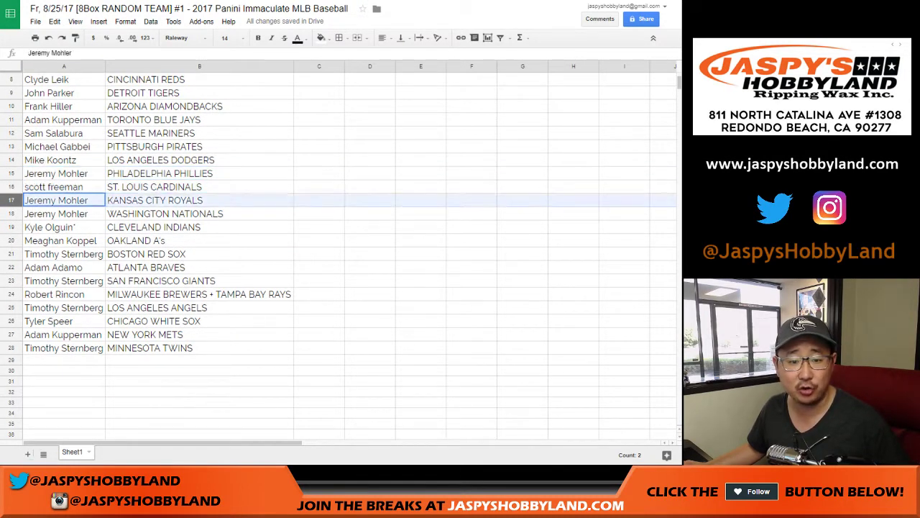
{"action": "left_click", "coordinate": [11, 213]}
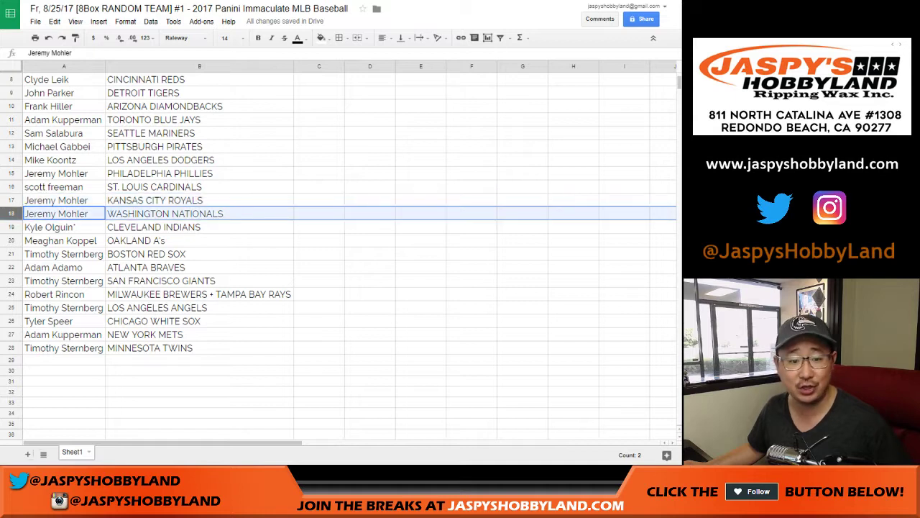
{"action": "left_click", "coordinate": [11, 227]}
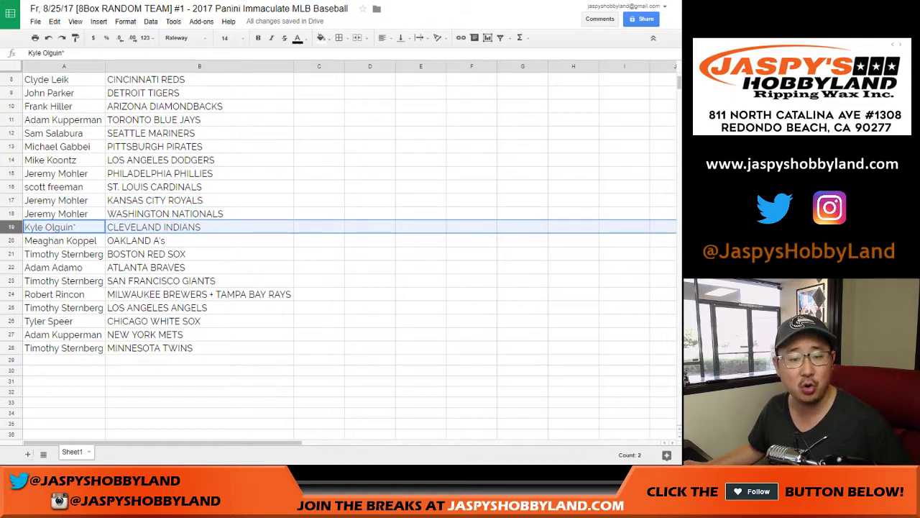
{"action": "left_click", "coordinate": [10, 241]}
{"action": "left_click", "coordinate": [11, 254]}
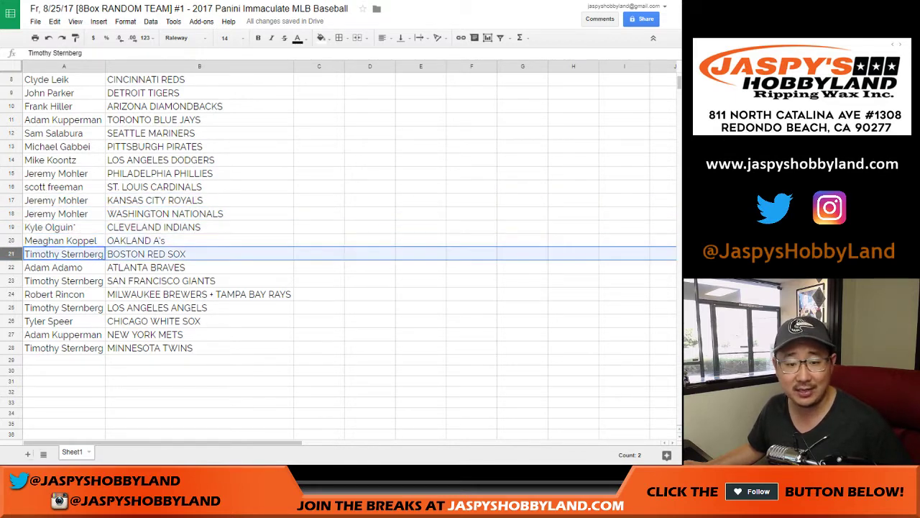
{"action": "left_click", "coordinate": [10, 267]}
{"action": "left_click", "coordinate": [11, 281]}
{"action": "scroll", "coordinate": [10, 281], "scroll_direction": "down", "scroll_amount": 2}
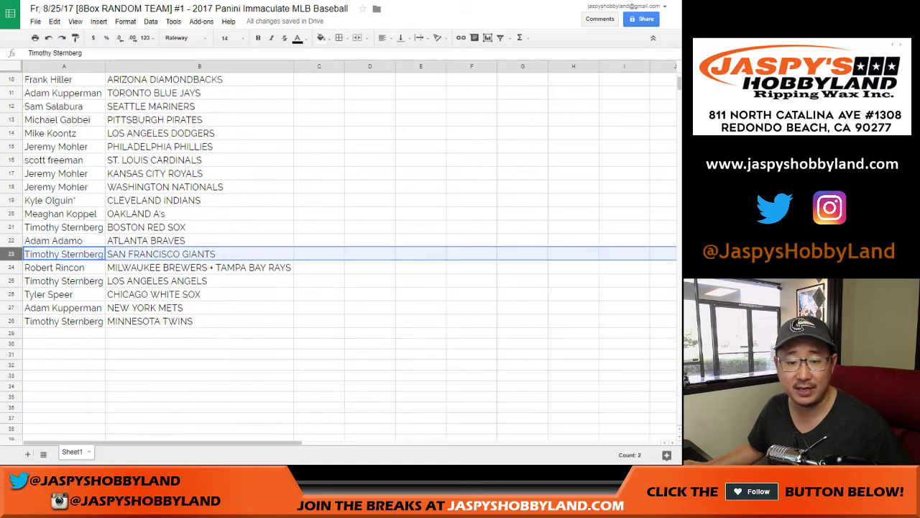
{"action": "left_click", "coordinate": [11, 227]}
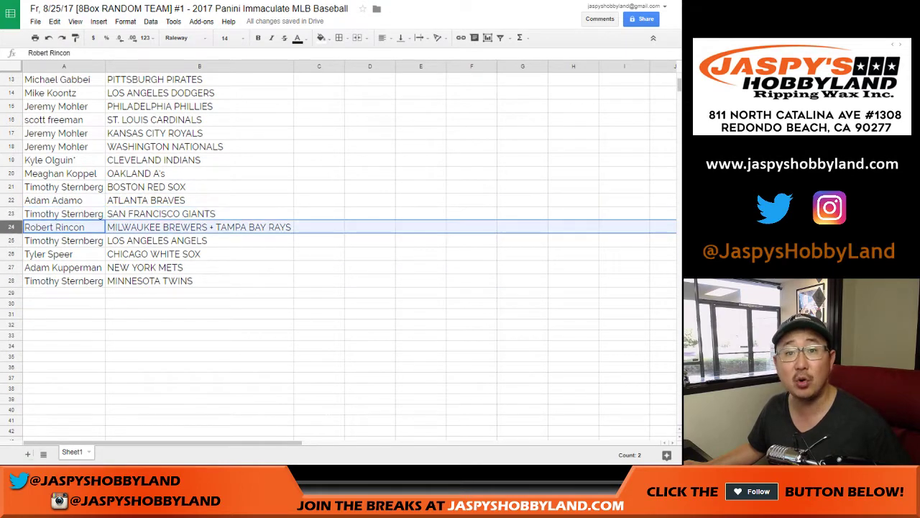
{"action": "left_click", "coordinate": [11, 240]}
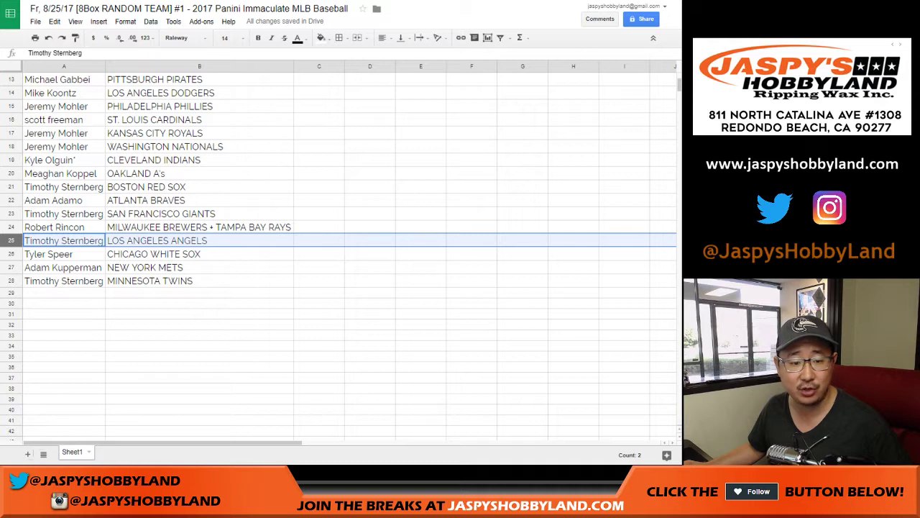
{"action": "left_click", "coordinate": [11, 254]}
{"action": "left_click", "coordinate": [10, 267]}
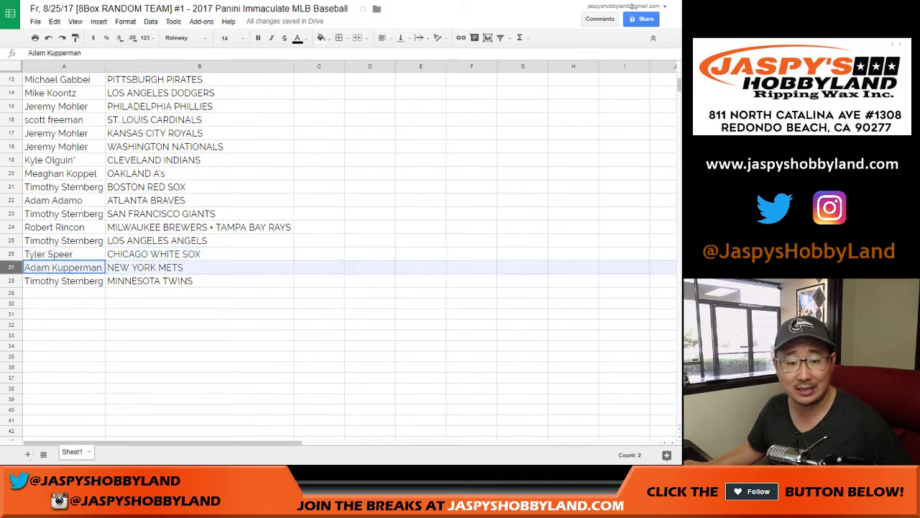
{"action": "left_click", "coordinate": [10, 281]}
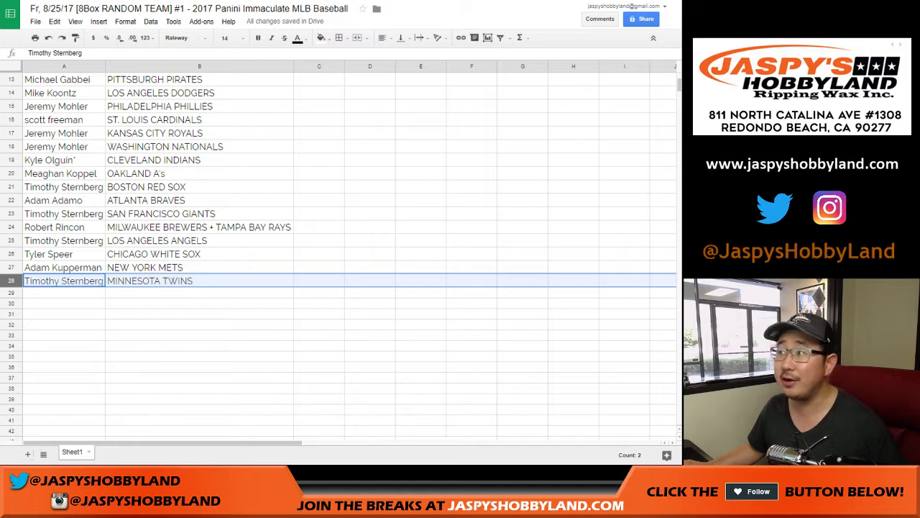
Step: Sort the whole sheet alphabetically by the team names in column B, A → Z
{"action": "scroll", "coordinate": [338, 251], "scroll_direction": "up", "scroll_amount": 4}
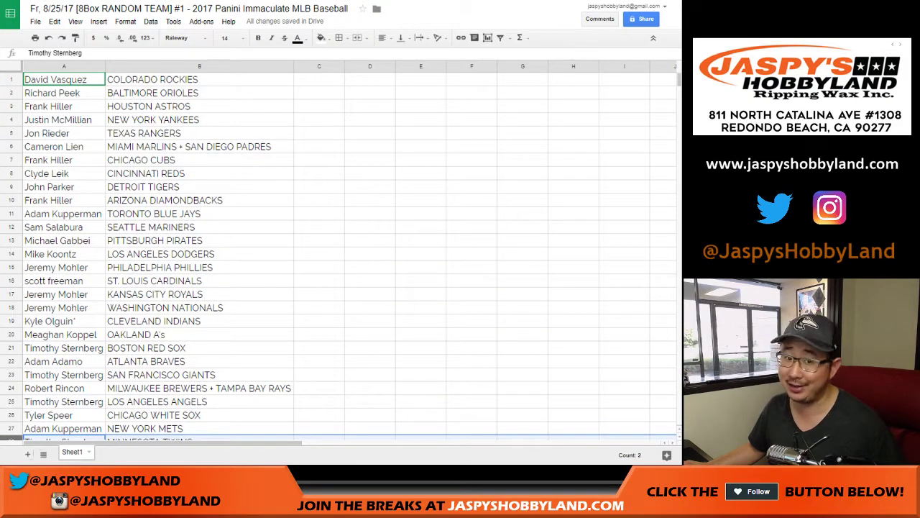
{"action": "left_click", "coordinate": [288, 65]}
{"action": "left_click", "coordinate": [151, 21]}
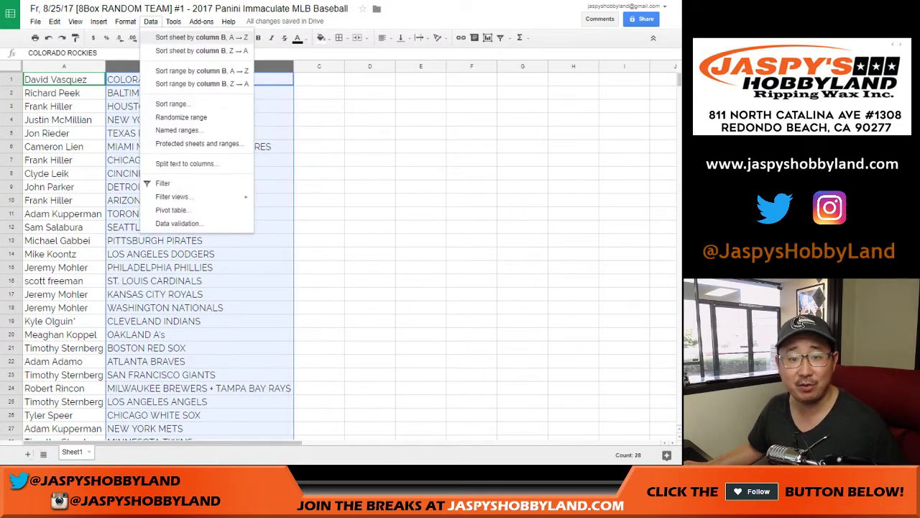
{"action": "left_click", "coordinate": [201, 37]}
Step: Apply borders to all cells in the range A1:B28 and center its text horizontally
{"action": "left_click", "coordinate": [65, 79]}
{"action": "scroll", "coordinate": [338, 252], "scroll_direction": "down", "scroll_amount": 4}
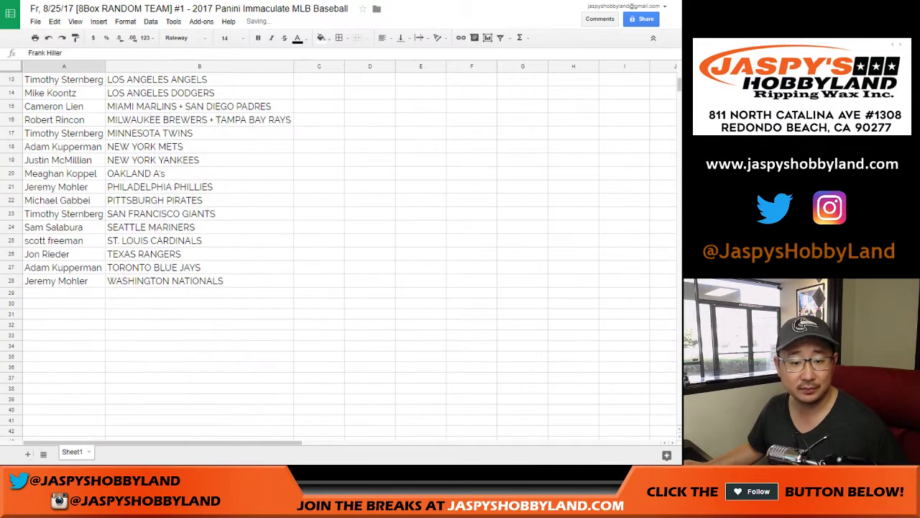
{"action": "left_click", "coordinate": [200, 281], "text": "shift"}
{"action": "scroll", "coordinate": [200, 265], "scroll_direction": "up", "scroll_amount": 4}
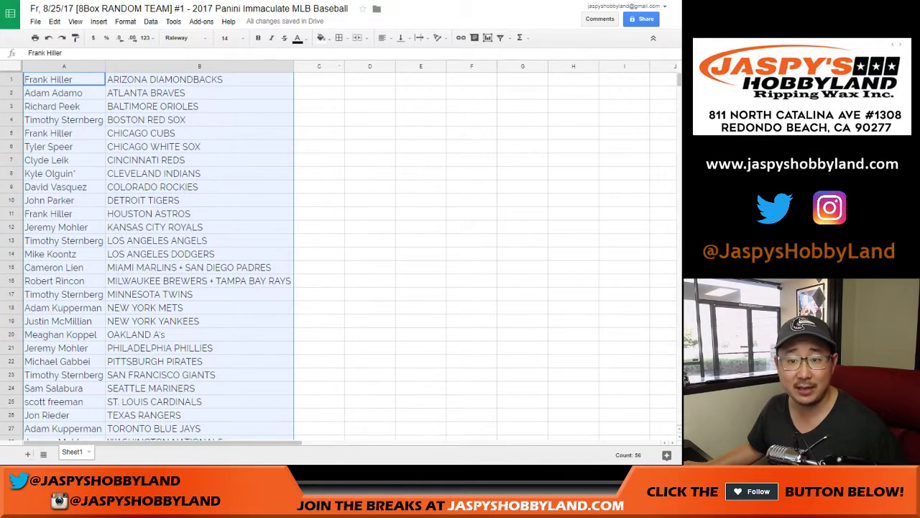
{"action": "left_click", "coordinate": [338, 37]}
{"action": "left_click", "coordinate": [345, 58]}
{"action": "left_click", "coordinate": [381, 37]}
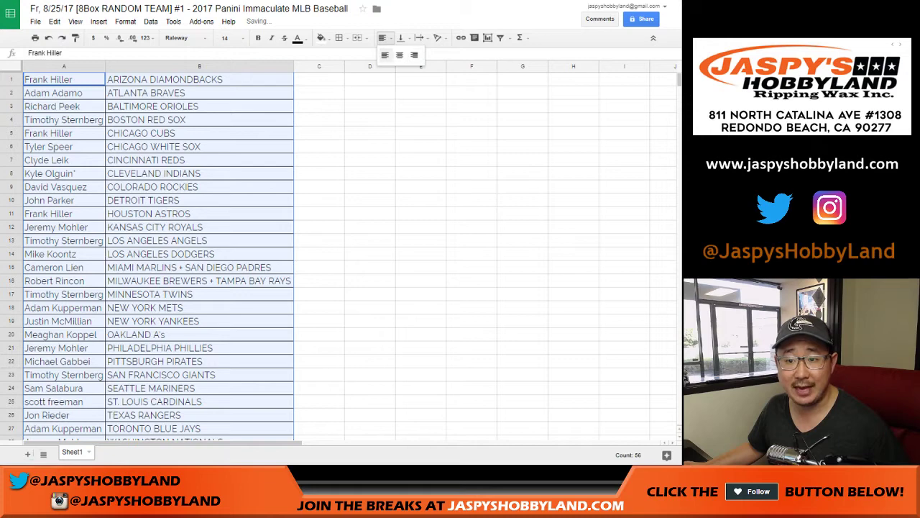
{"action": "left_click", "coordinate": [400, 55]}
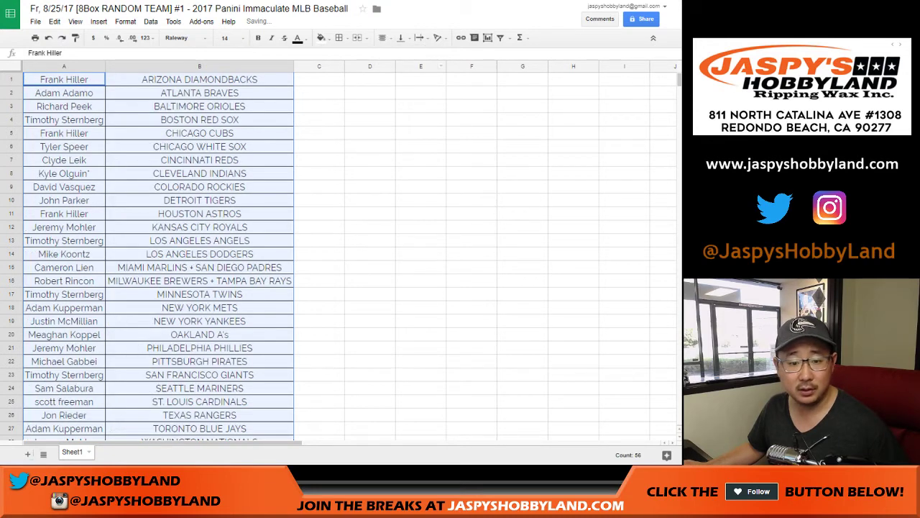
{"action": "scroll", "coordinate": [158, 252], "scroll_direction": "down", "scroll_amount": 2}
{"action": "scroll", "coordinate": [158, 251], "scroll_direction": "up", "scroll_amount": 2}
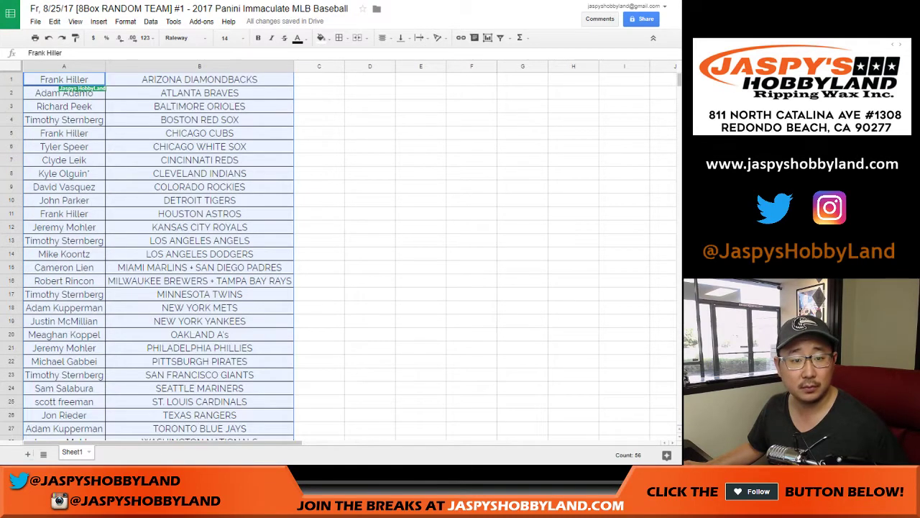
Step: Print one copy of the current sheet in portrait orientation with the workbook title in the header, then deselect the table
{"action": "left_click", "coordinate": [35, 37]}
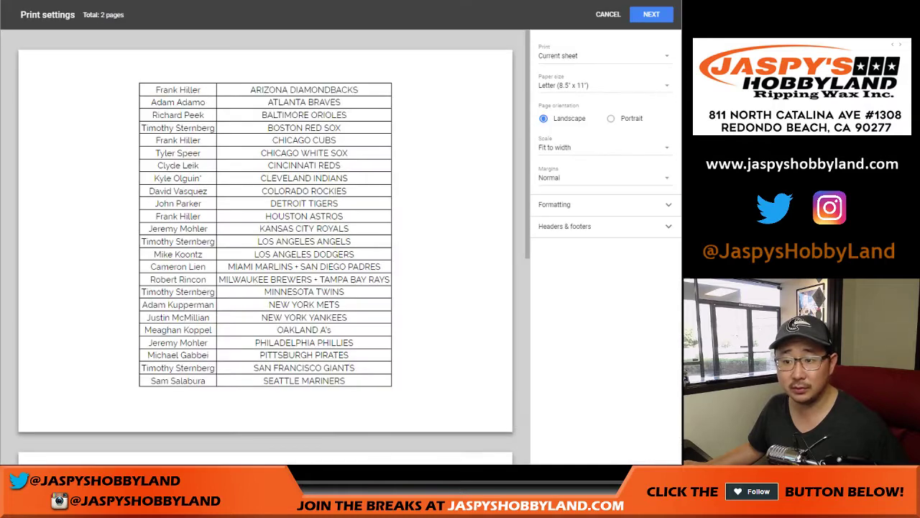
{"action": "left_click", "coordinate": [565, 226]}
{"action": "left_click", "coordinate": [543, 258]}
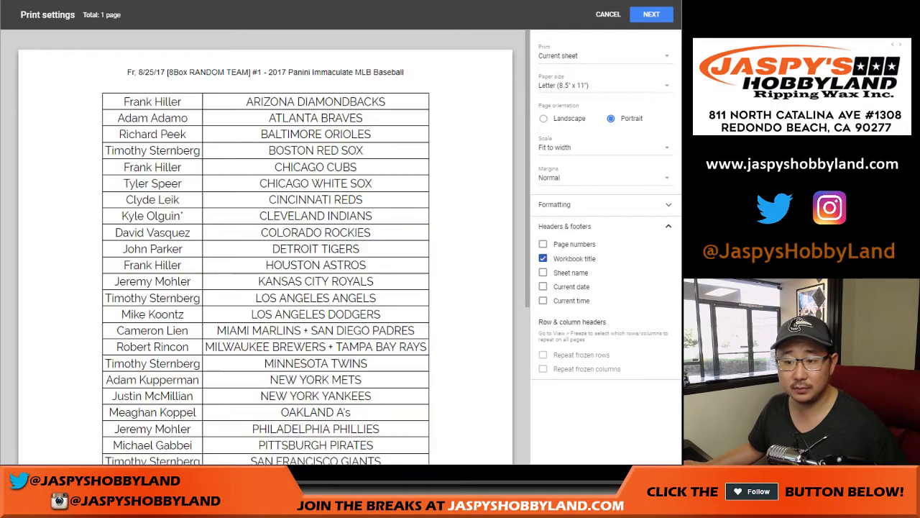
{"action": "left_click", "coordinate": [651, 14]}
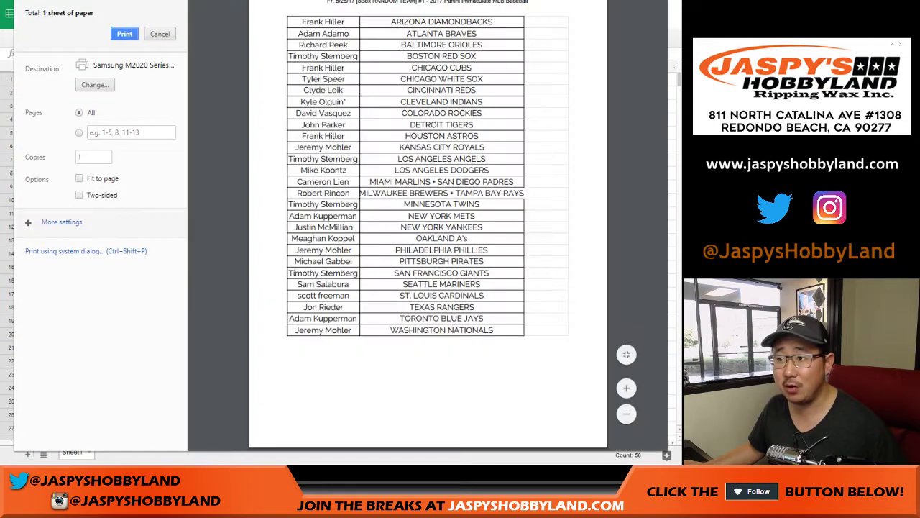
{"action": "key", "text": "Return"}
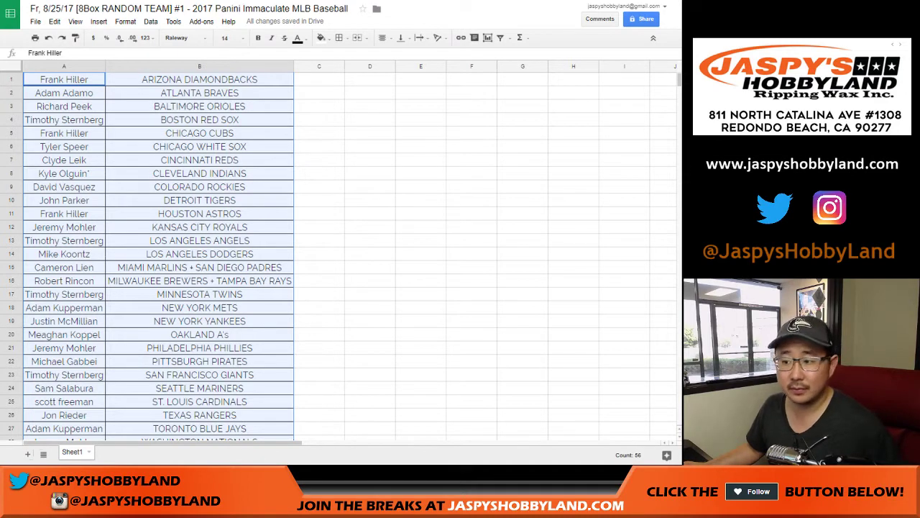
{"action": "left_click", "coordinate": [319, 79]}
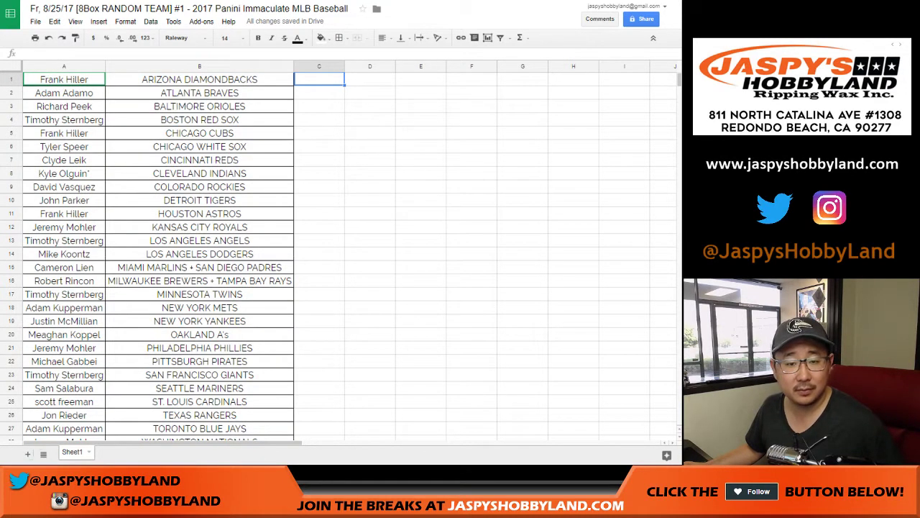